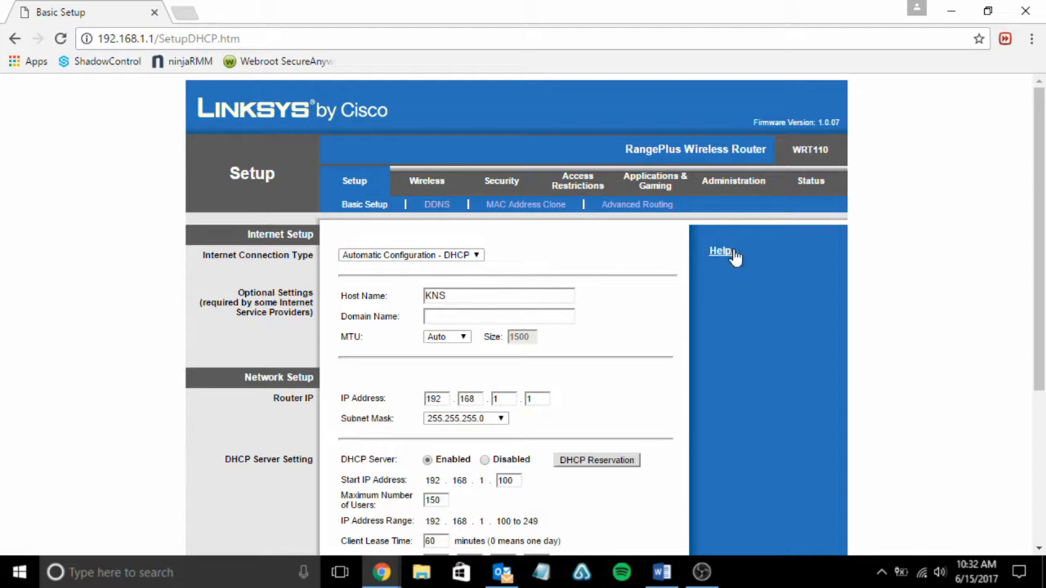
On the Administration page, enter and confirm a new router password, then save it
{"action": "left_click", "coordinate": [730, 181]}
{"action": "left_click_drag", "start_coordinate": [536, 255], "coordinate": [428, 262]}
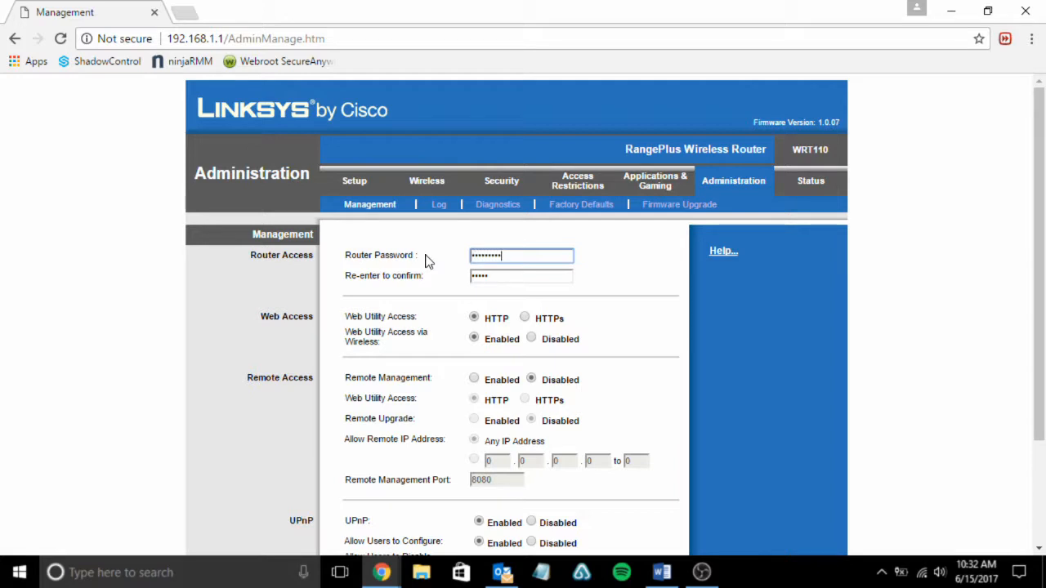
{"action": "key", "text": "Tab"}
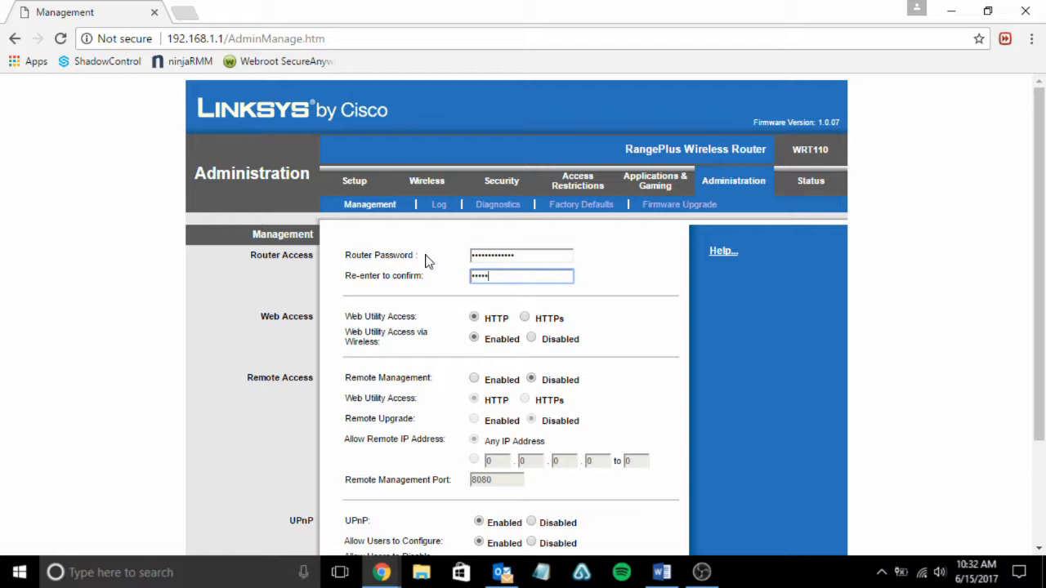
{"action": "mouse_move", "coordinate": [422, 276]}
{"action": "left_mouse_down"}
{"action": "mouse_move", "coordinate": [338, 283]}
{"action": "mouse_move", "coordinate": [432, 280]}
{"action": "left_mouse_up"}
{"action": "scroll", "coordinate": [450, 280], "scroll_direction": "down", "scroll_amount": 3}
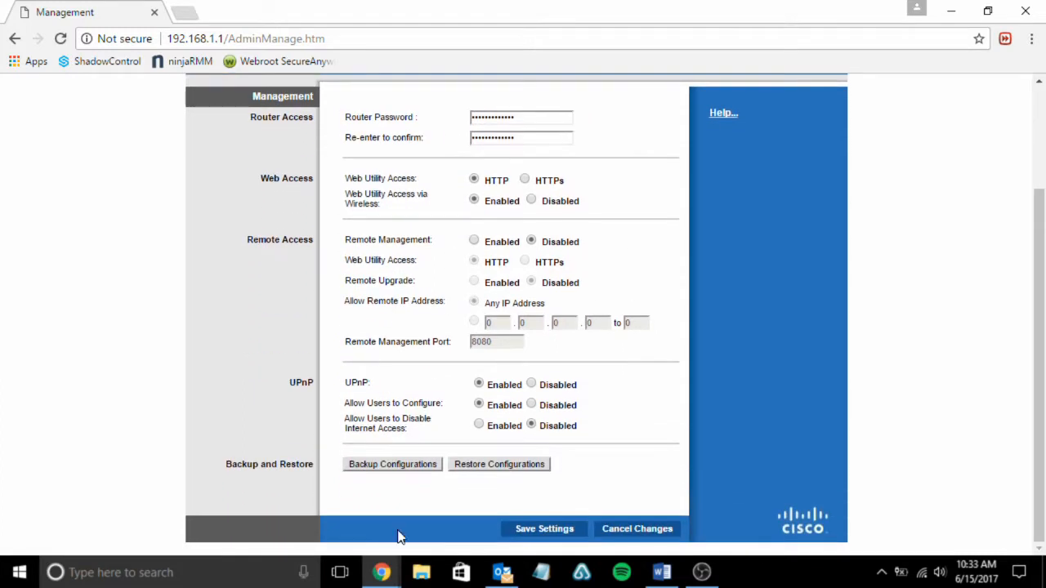
{"action": "left_click", "coordinate": [562, 531]}
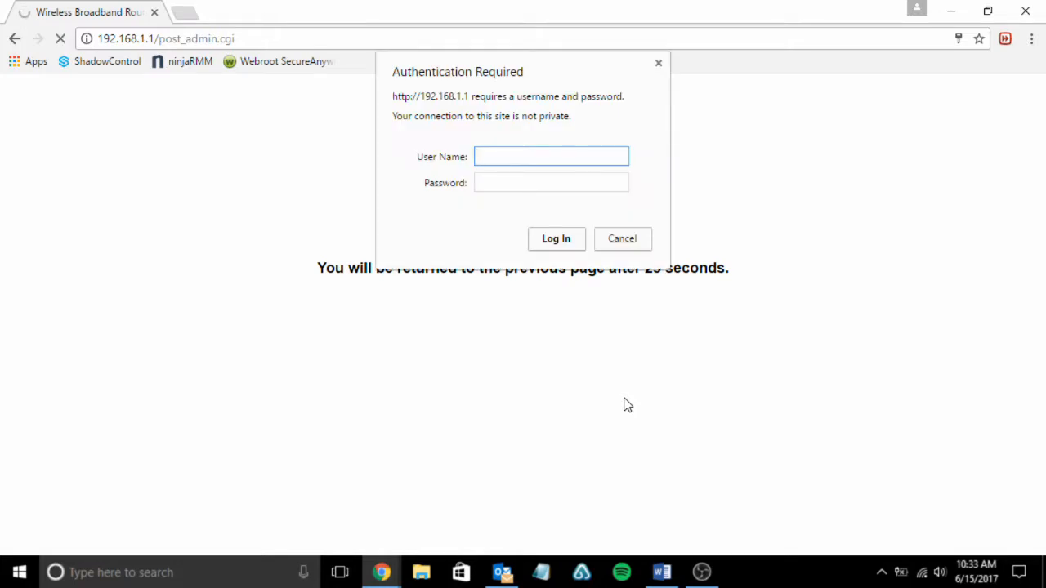
Log back in with the admin user name and the new router password
{"action": "type", "text": "dmin"}
{"action": "key", "text": "Tab"}
{"action": "type", "text": "*************"}
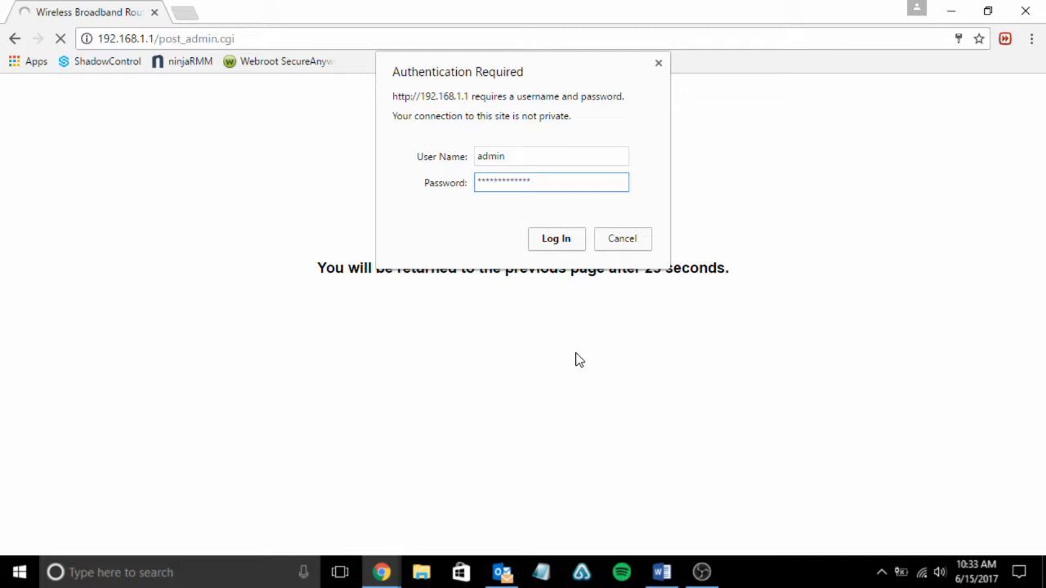
{"action": "left_click", "coordinate": [559, 241]}
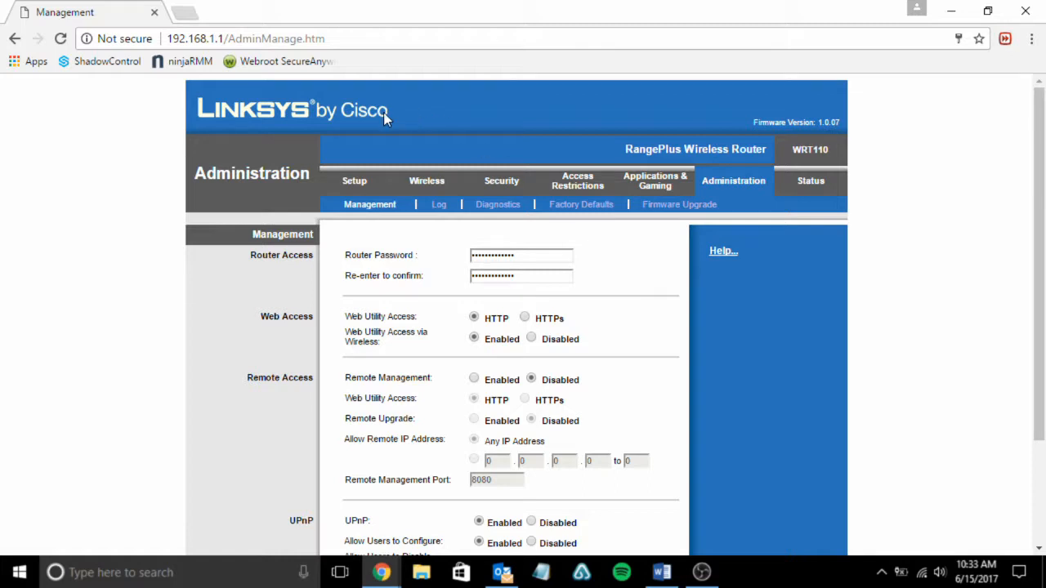
Re-enter the host name KNS on Basic Setup and save the settings
{"action": "left_click", "coordinate": [352, 184]}
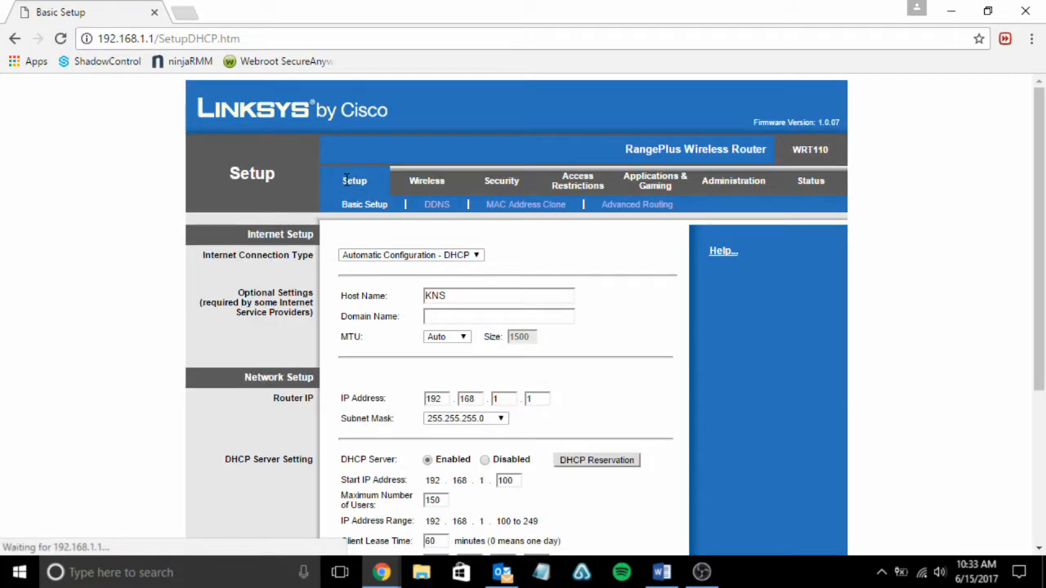
{"action": "left_click_drag", "start_coordinate": [462, 289], "coordinate": [374, 295]}
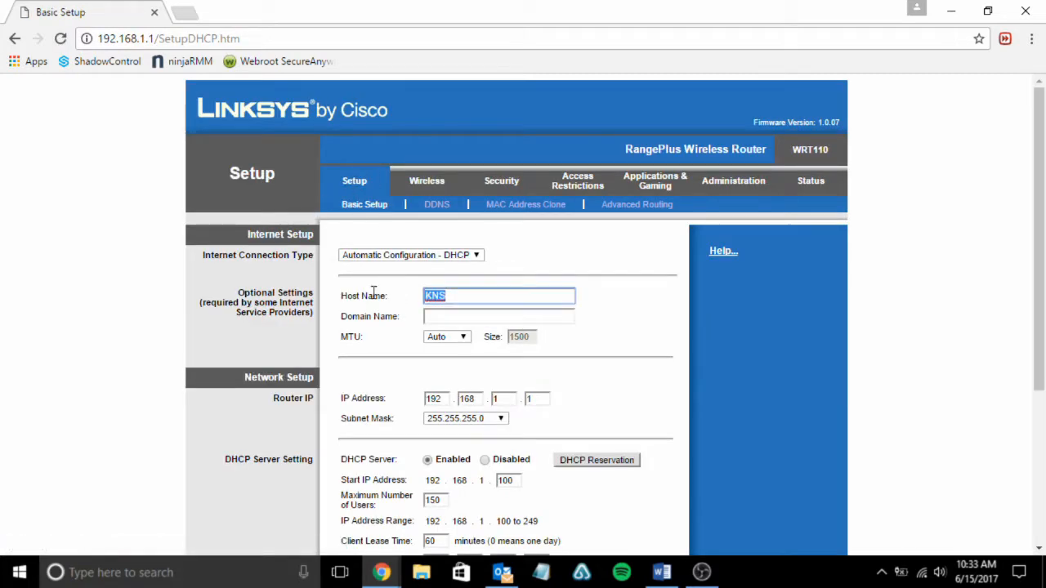
{"action": "type", "text": "KNS"}
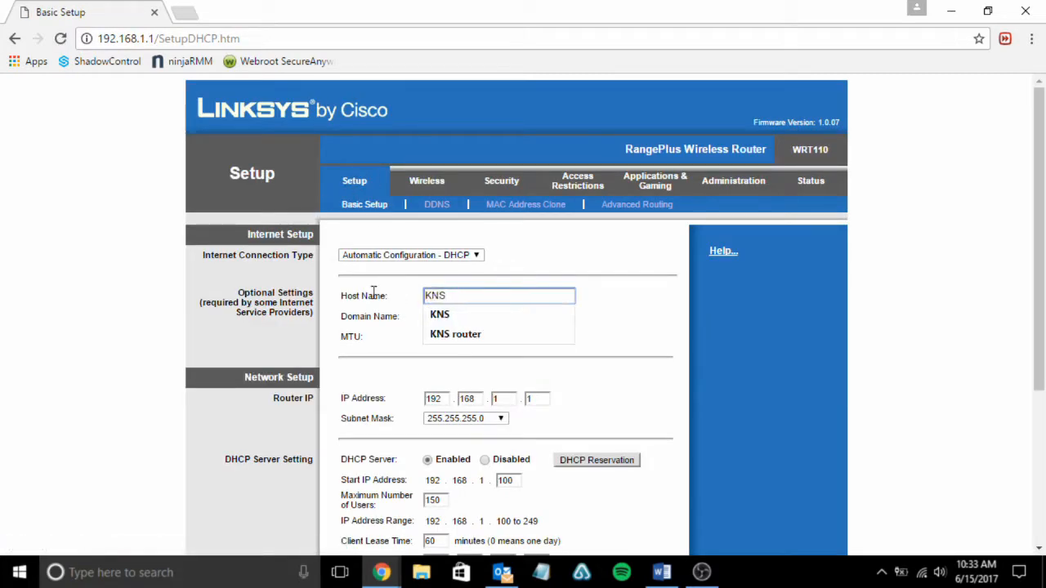
{"action": "left_click", "coordinate": [585, 311]}
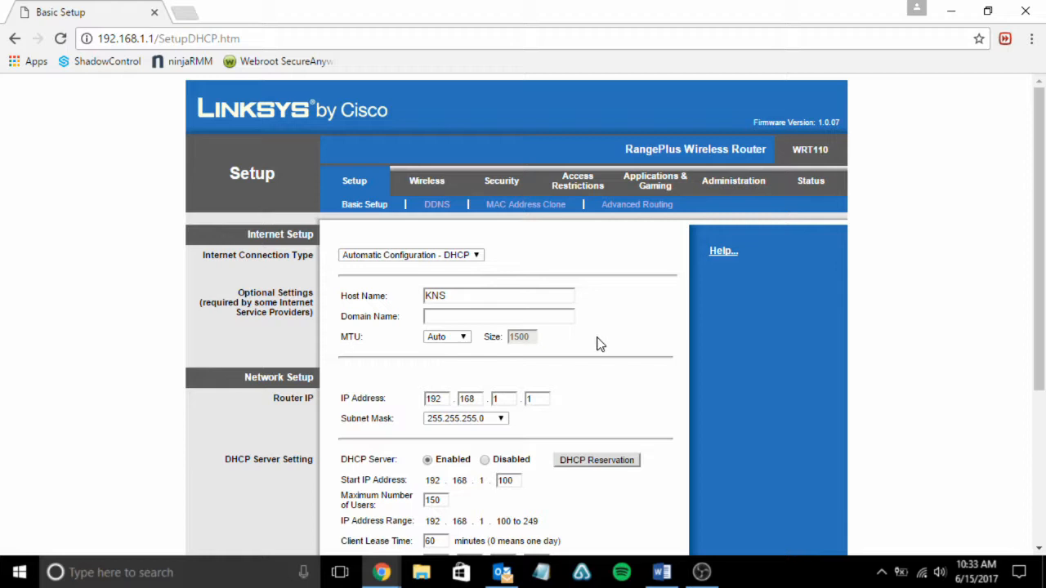
{"action": "scroll", "coordinate": [596, 344], "scroll_direction": "down", "scroll_amount": 1}
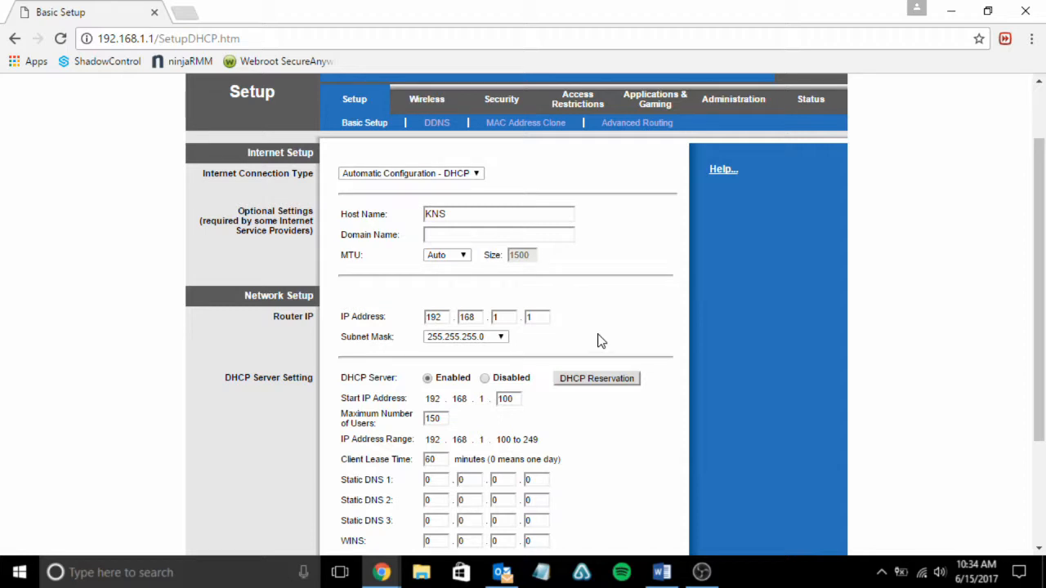
{"action": "scroll", "coordinate": [597, 341], "scroll_direction": "down", "scroll_amount": 2}
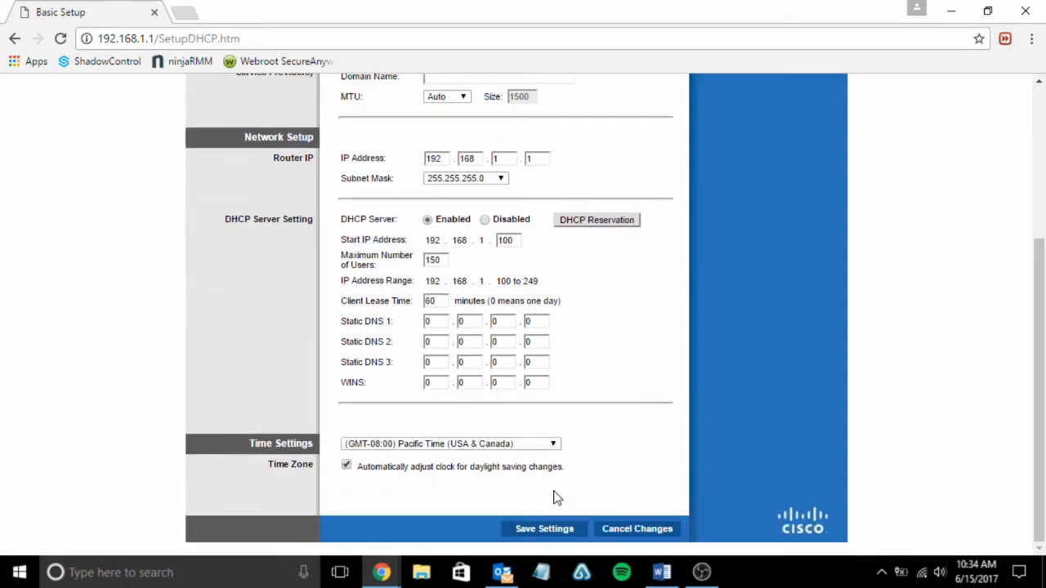
{"action": "left_click", "coordinate": [564, 536]}
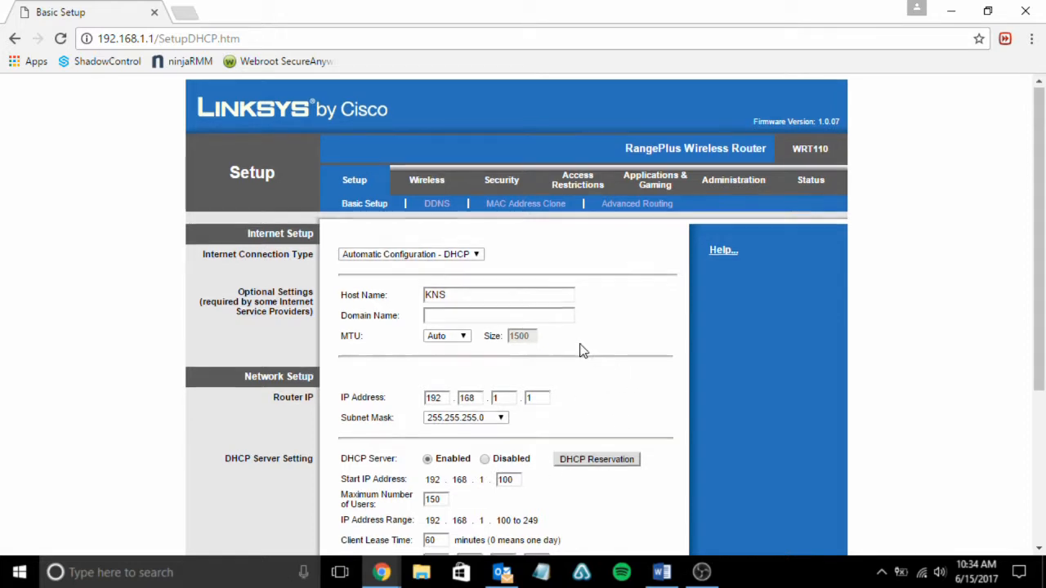
Set the DHCP Maximum Number of Users to 150
{"action": "scroll", "coordinate": [563, 343], "scroll_direction": "down", "scroll_amount": 3}
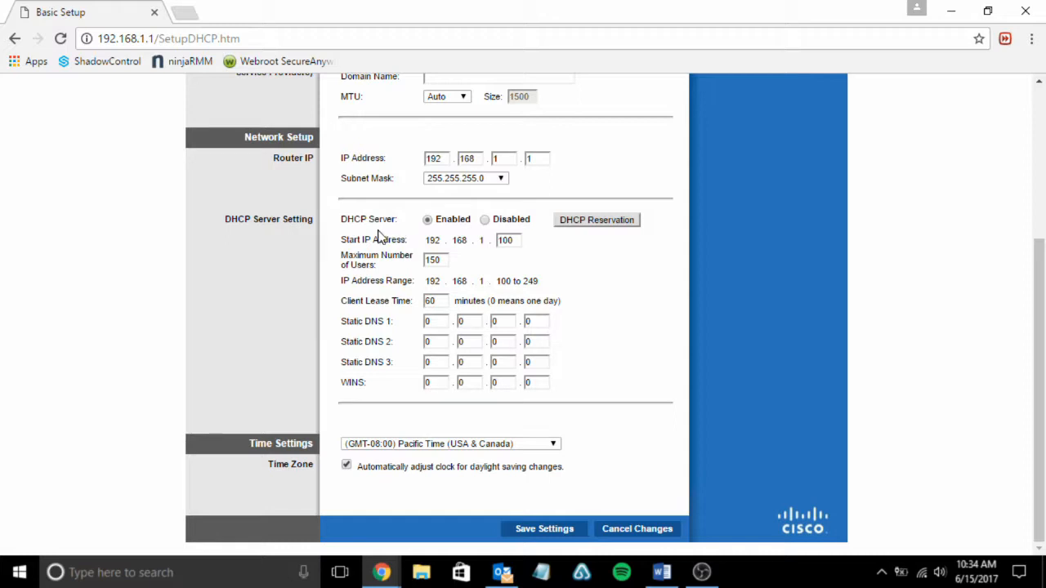
{"action": "left_click_drag", "start_coordinate": [397, 221], "coordinate": [345, 224]}
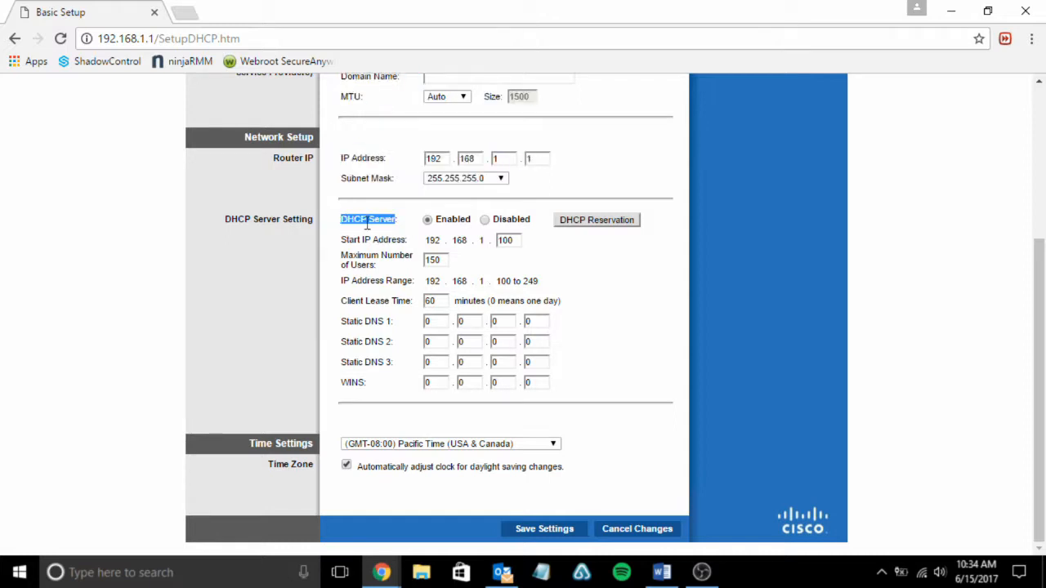
{"action": "left_click", "coordinate": [409, 226]}
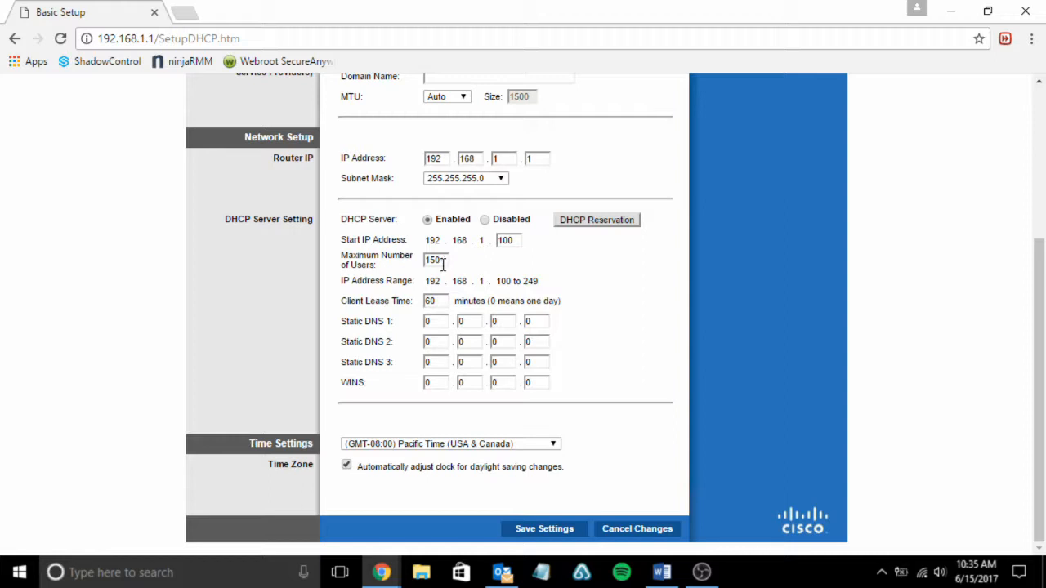
{"action": "left_click_drag", "start_coordinate": [353, 256], "coordinate": [392, 276]}
{"action": "left_click", "coordinate": [444, 260]}
{"action": "key", "text": "BackSpace"}
{"action": "key", "text": "BackSpace"}
{"action": "key", "text": "BackSpace"}
{"action": "type", "text": "150"}
{"action": "left_click", "coordinate": [560, 285]}
Set the client lease time to 60 minutes and save Basic Setup
{"action": "left_click_drag", "start_coordinate": [348, 301], "coordinate": [409, 301]}
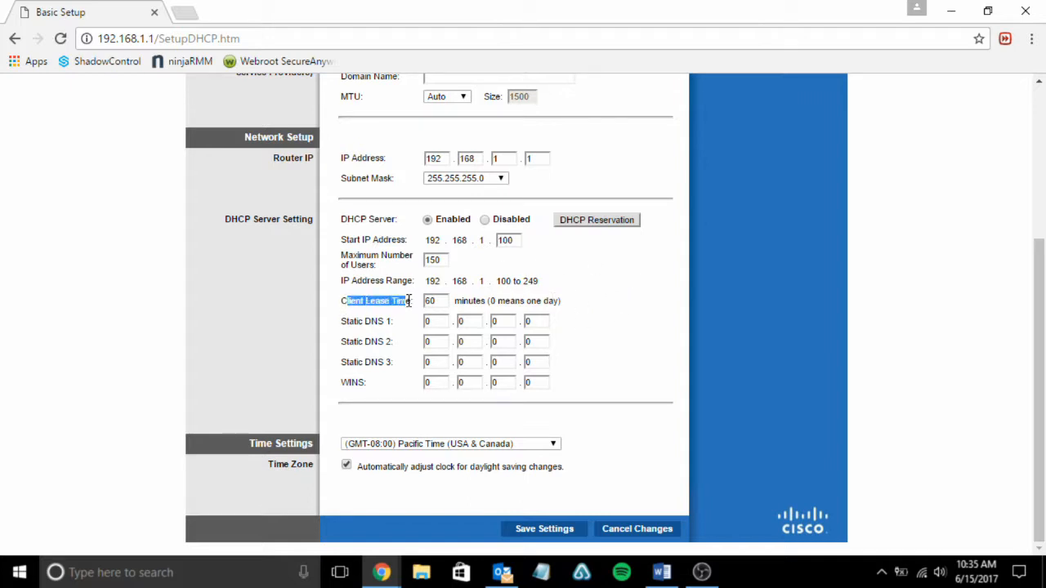
{"action": "left_click", "coordinate": [564, 304]}
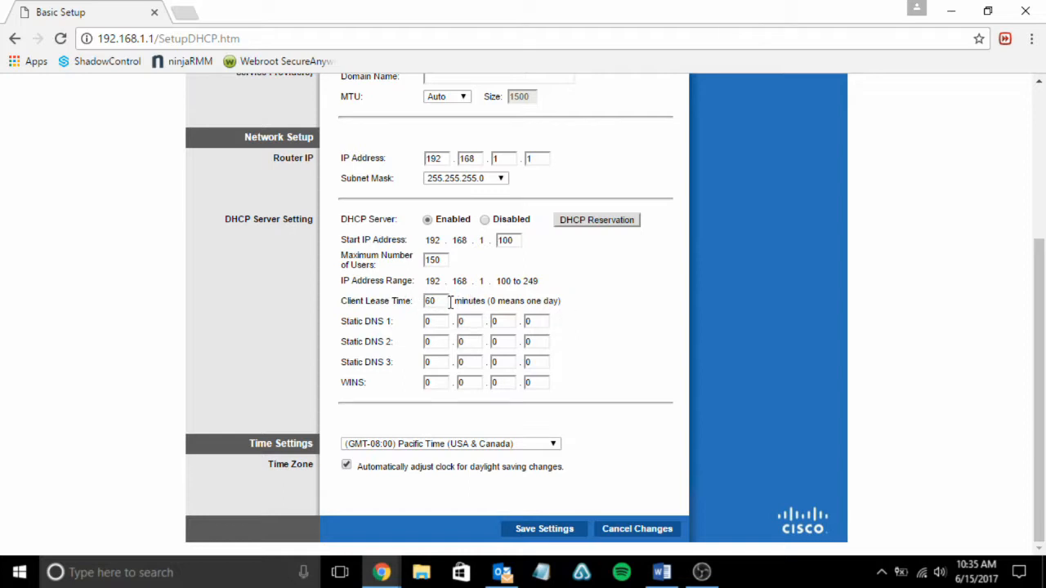
{"action": "double_click", "coordinate": [448, 302]}
{"action": "type", "text": "6"}
{"action": "left_click", "coordinate": [580, 312]}
{"action": "left_click", "coordinate": [562, 533]}
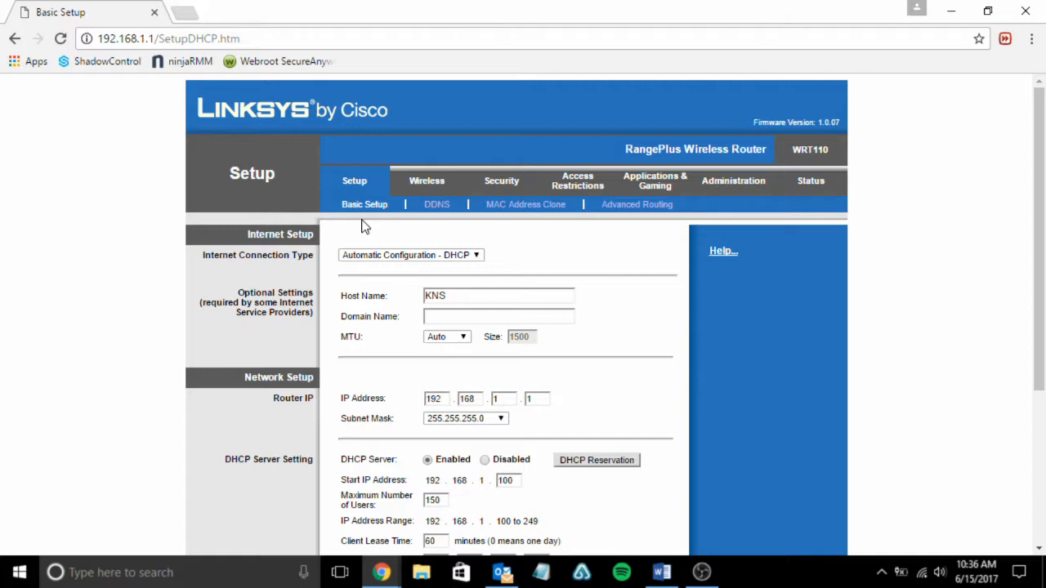
Switch wireless configuration to Manual, name the network 'KNS Wifi', and save
{"action": "left_click", "coordinate": [432, 183]}
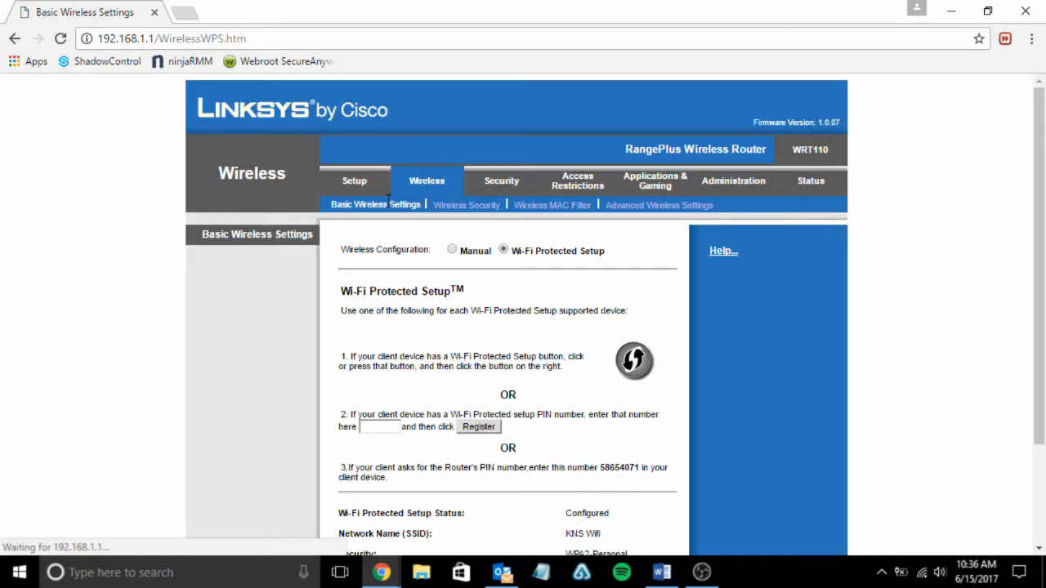
{"action": "left_click_drag", "start_coordinate": [339, 249], "coordinate": [455, 252]}
{"action": "left_click", "coordinate": [453, 252]}
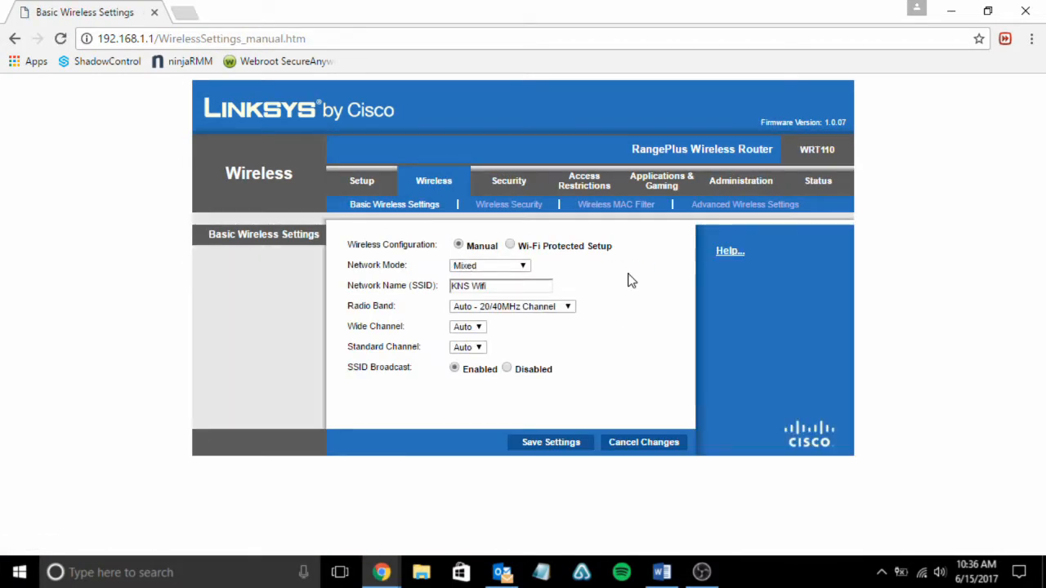
{"action": "left_click_drag", "start_coordinate": [515, 286], "coordinate": [377, 285]}
{"action": "type", "text": "KNS W"}
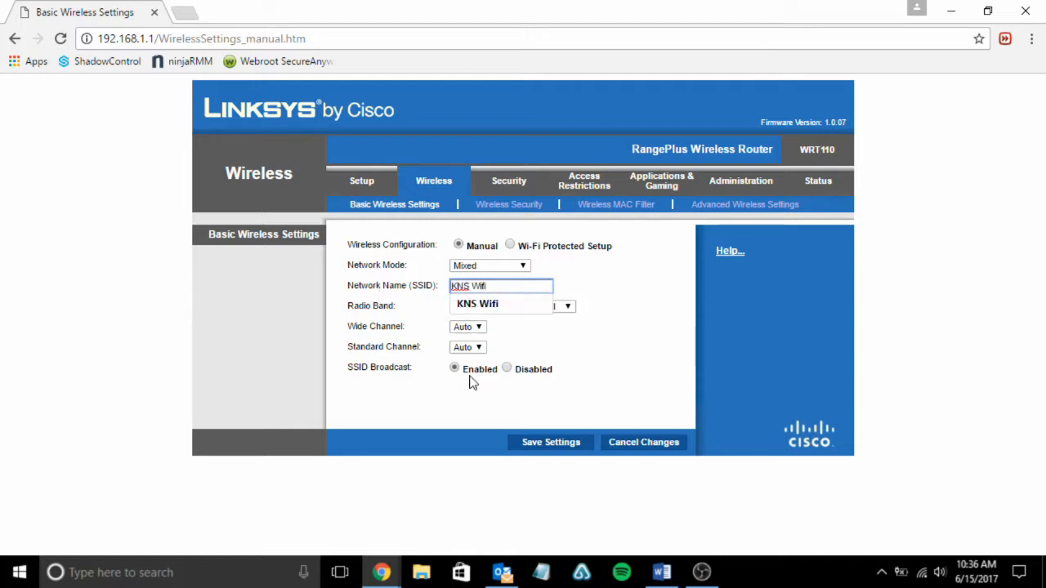
{"action": "left_click", "coordinate": [590, 340]}
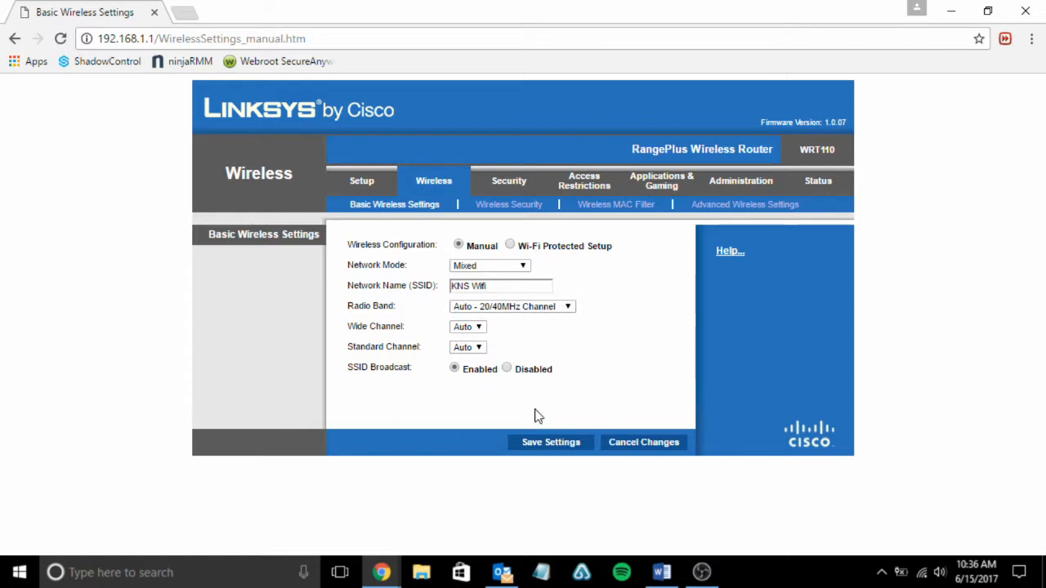
{"action": "left_click", "coordinate": [552, 446]}
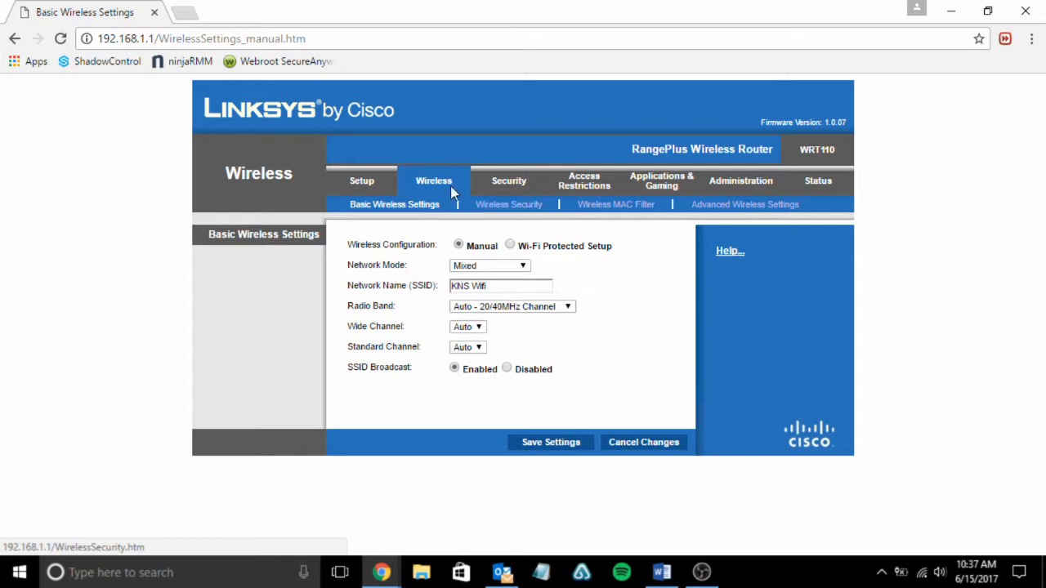
Set the wireless Security Mode to WPA2 Personal
{"action": "left_click", "coordinate": [508, 206]}
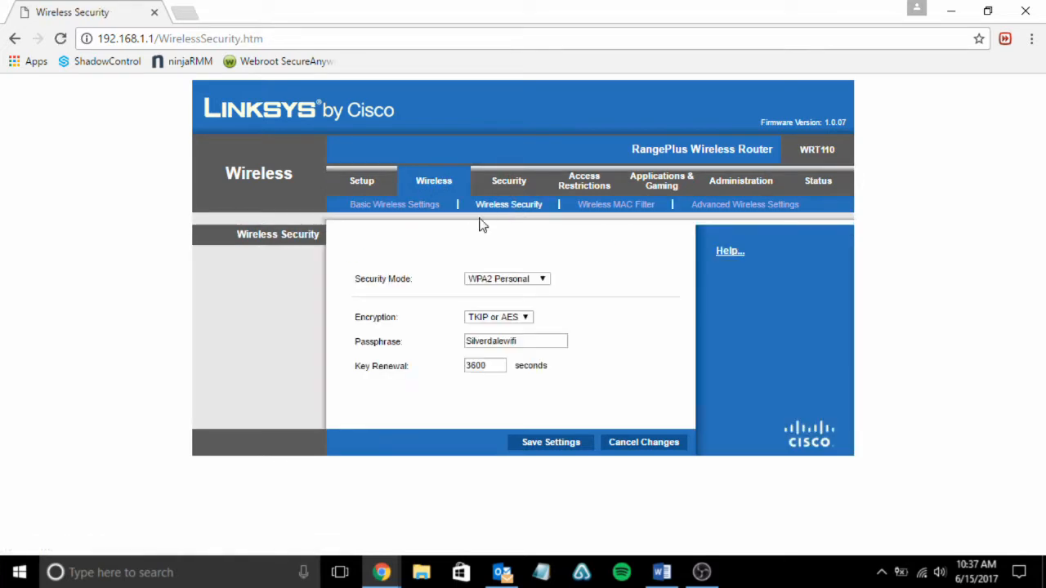
{"action": "left_click", "coordinate": [543, 279]}
{"action": "left_click", "coordinate": [505, 359]}
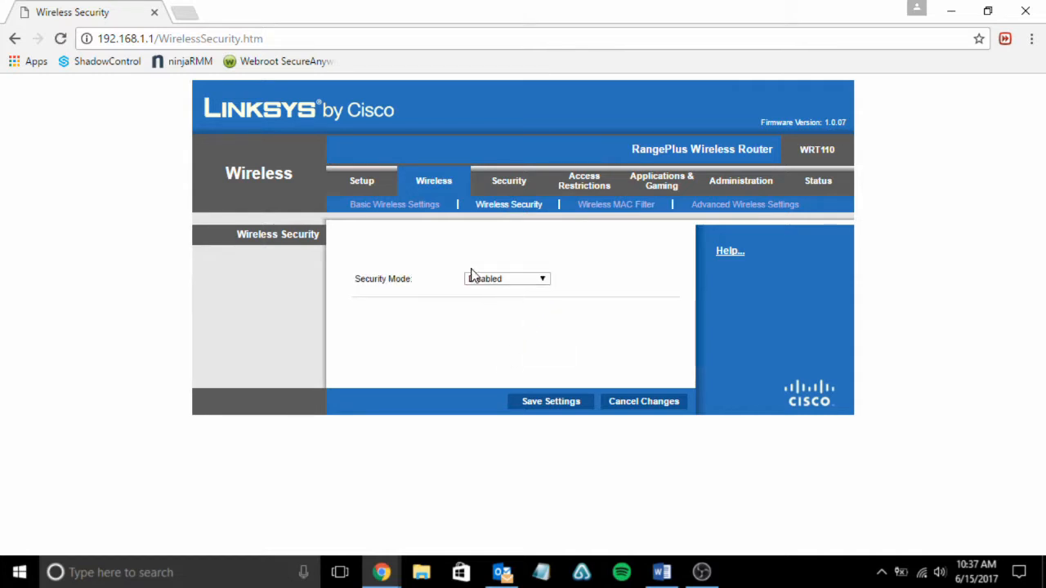
{"action": "left_click_drag", "start_coordinate": [365, 279], "coordinate": [492, 286]}
{"action": "left_click", "coordinate": [542, 279]}
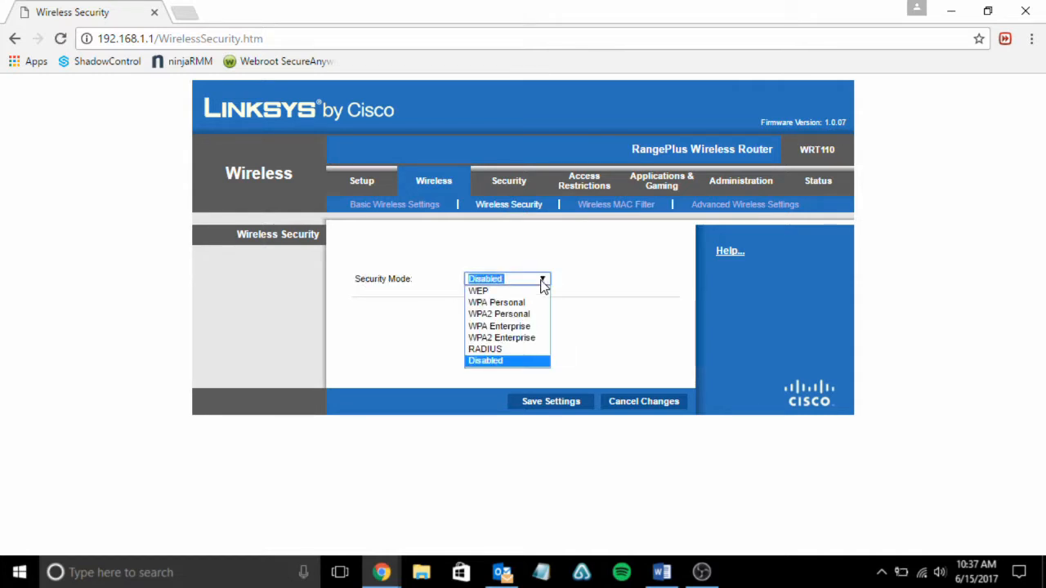
{"action": "left_click", "coordinate": [516, 315]}
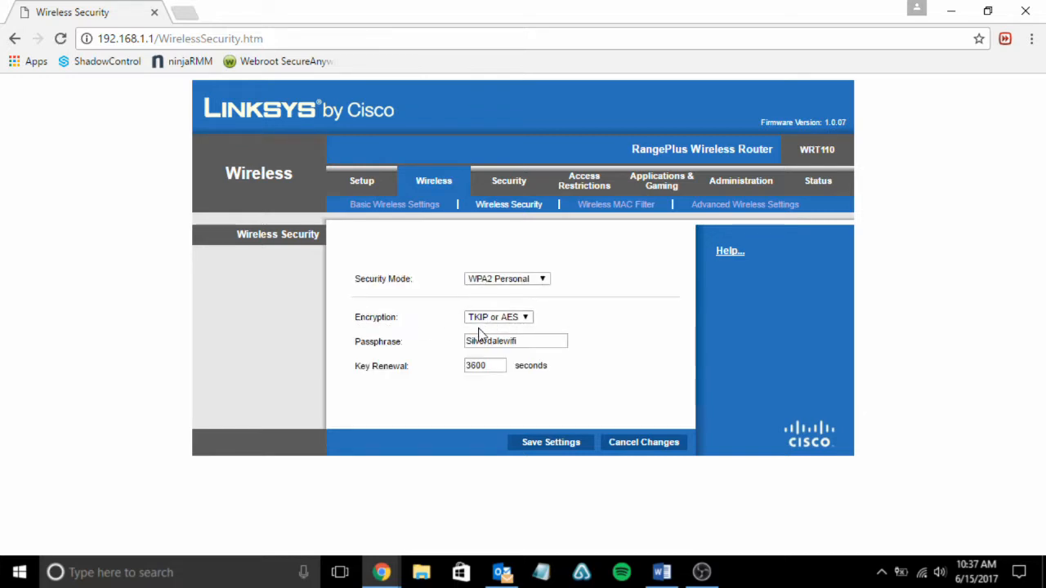
Enter a new wireless passphrase, save the security settings, and return to Basic Setup
{"action": "left_click_drag", "start_coordinate": [553, 342], "coordinate": [443, 342]}
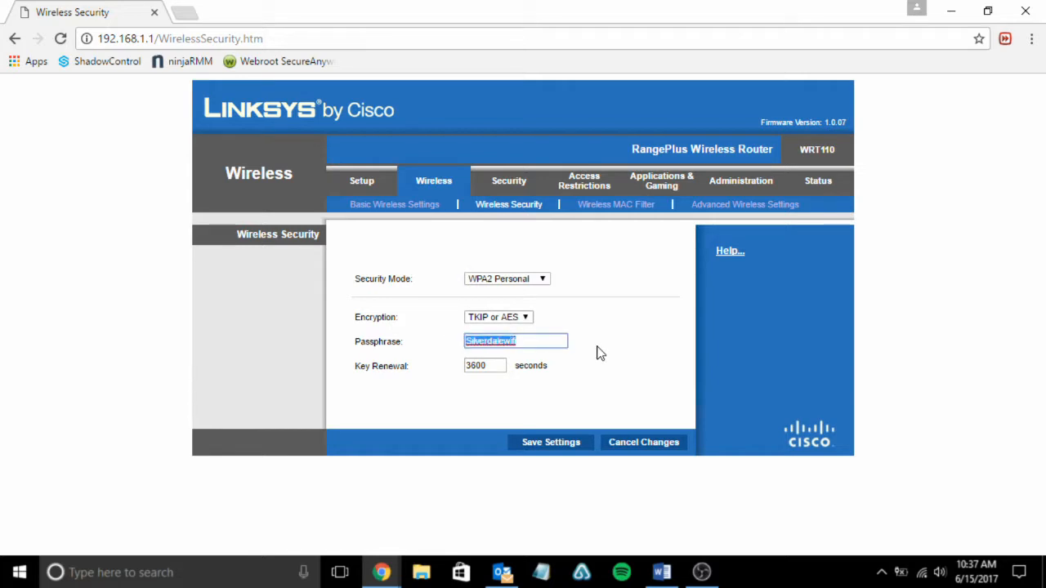
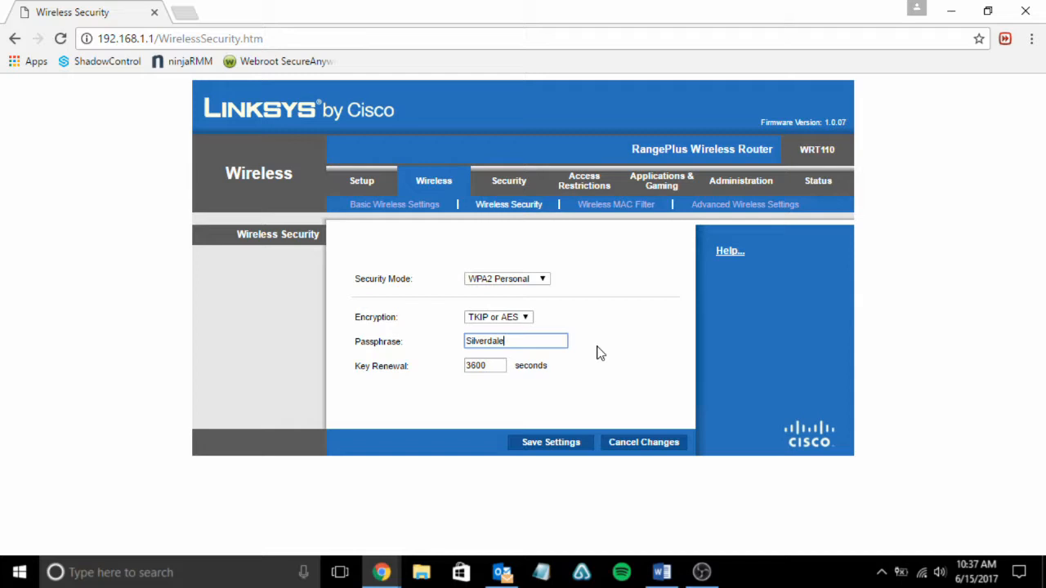
{"action": "left_click", "coordinate": [599, 353]}
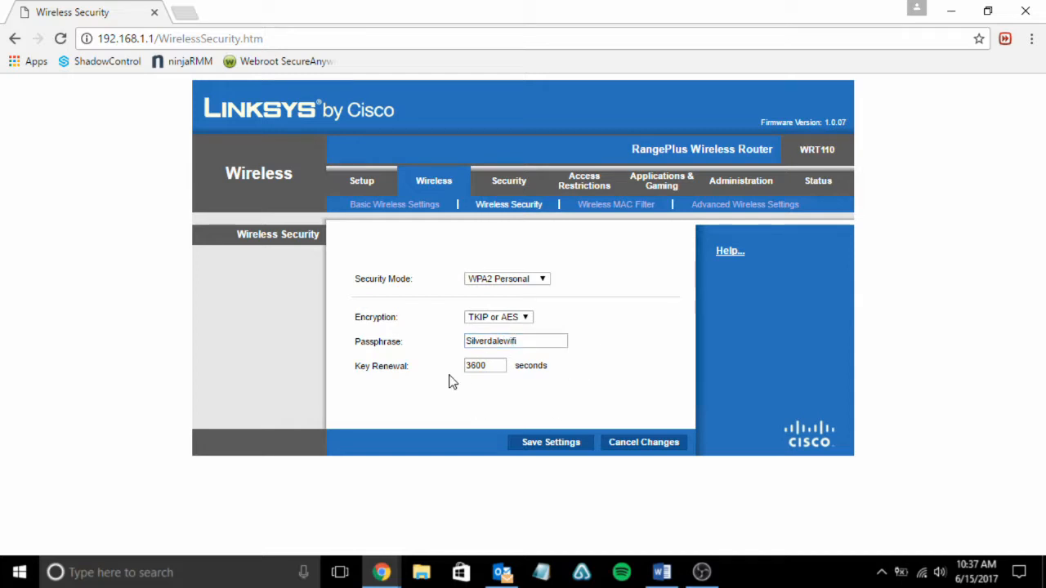
{"action": "left_click", "coordinate": [553, 445]}
{"action": "left_click", "coordinate": [364, 183]}
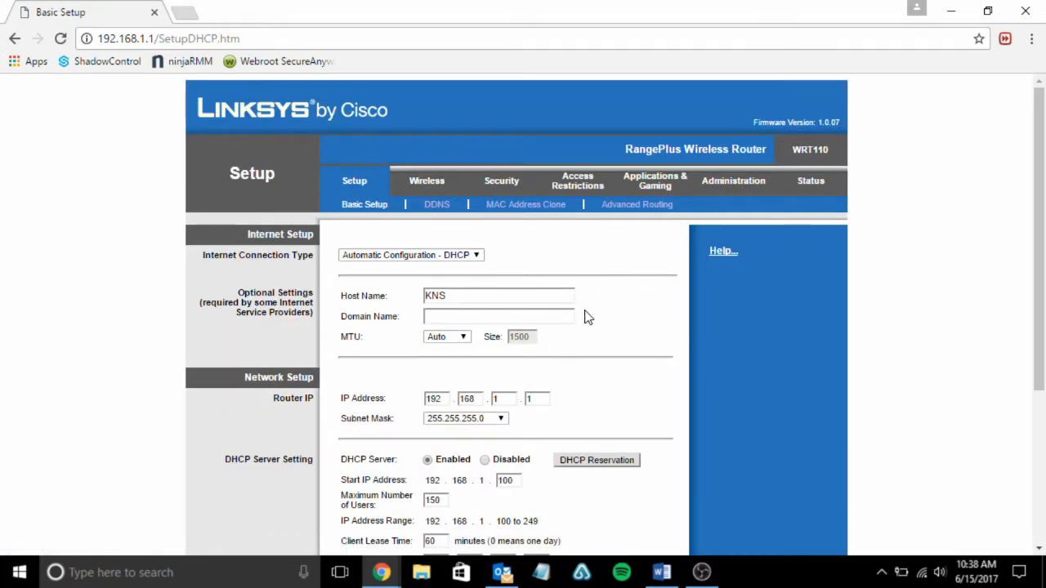
{"action": "scroll", "coordinate": [625, 307], "scroll_direction": "down", "scroll_amount": 1}
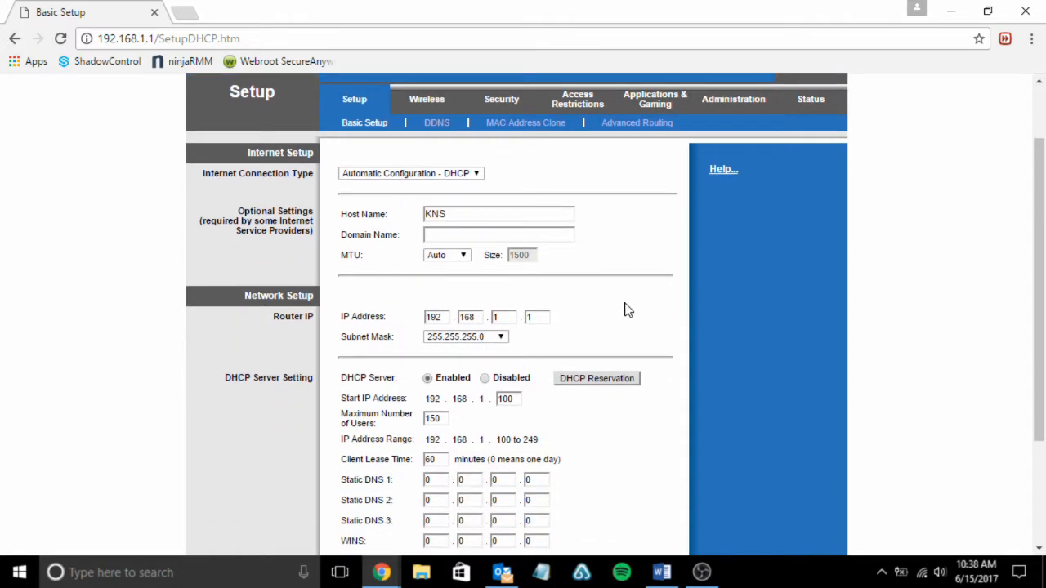
{"action": "scroll", "coordinate": [626, 308], "scroll_direction": "down", "scroll_amount": 1}
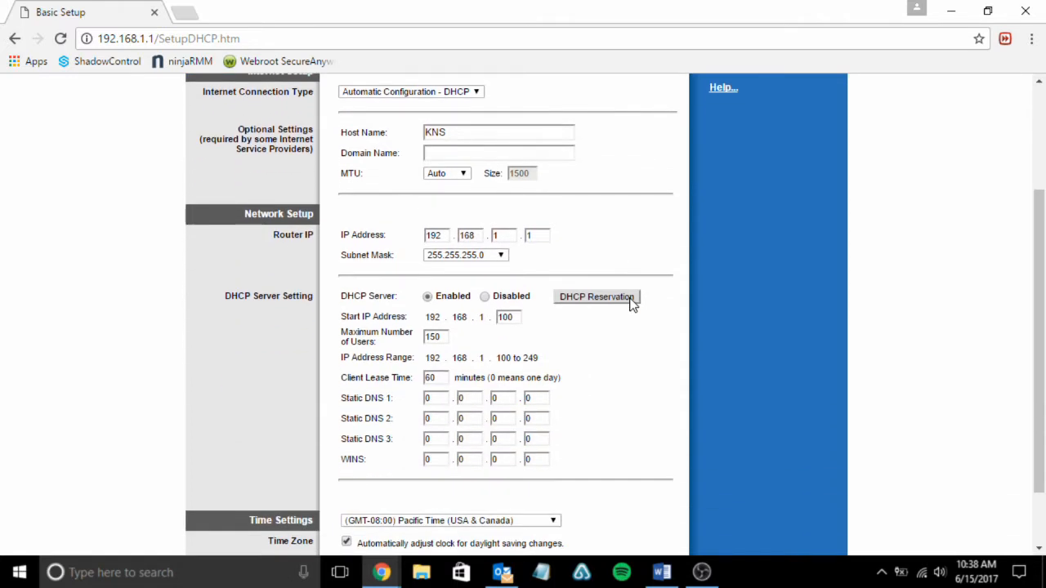
{"action": "scroll", "coordinate": [632, 304], "scroll_direction": "down", "scroll_amount": 1}
{"action": "scroll", "coordinate": [631, 304], "scroll_direction": "up", "scroll_amount": 3}
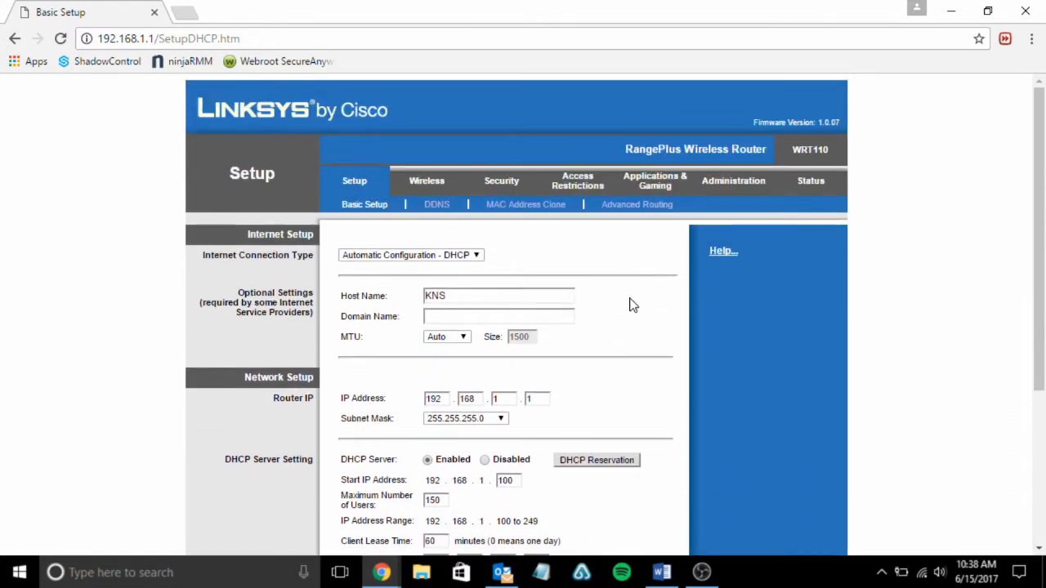